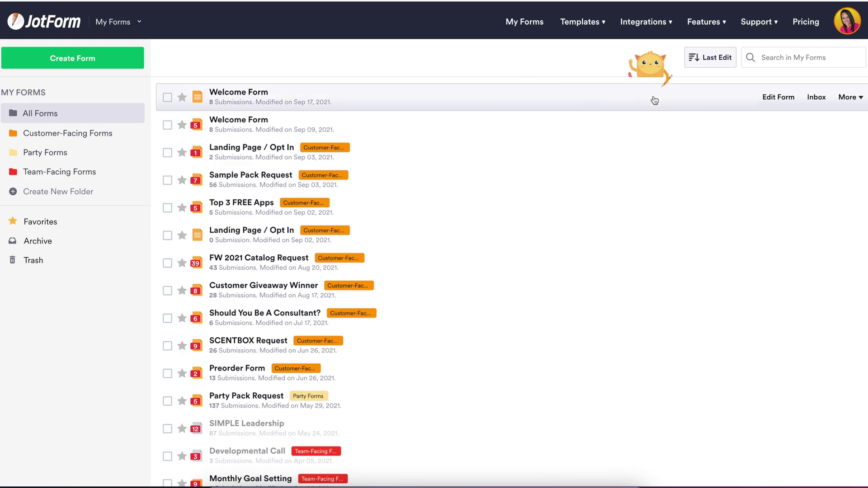
Open the Welcome Form's submissions from its More menu on My Forms
{"action": "left_click", "coordinate": [857, 101]}
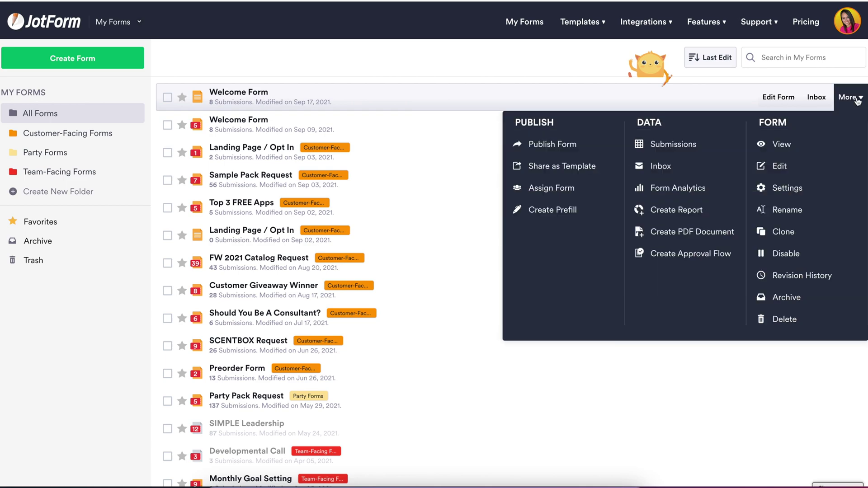
{"action": "left_click", "coordinate": [671, 147]}
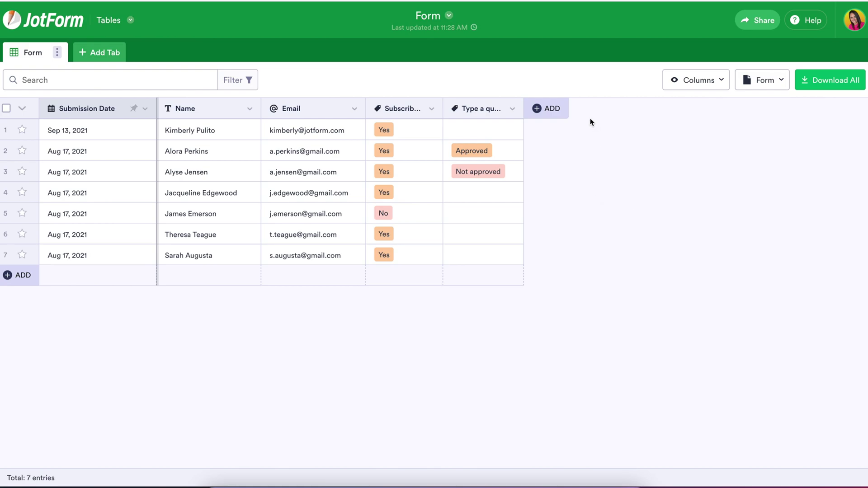
Start a new Send Email button column, keeping its default column name
{"action": "left_click", "coordinate": [539, 109]}
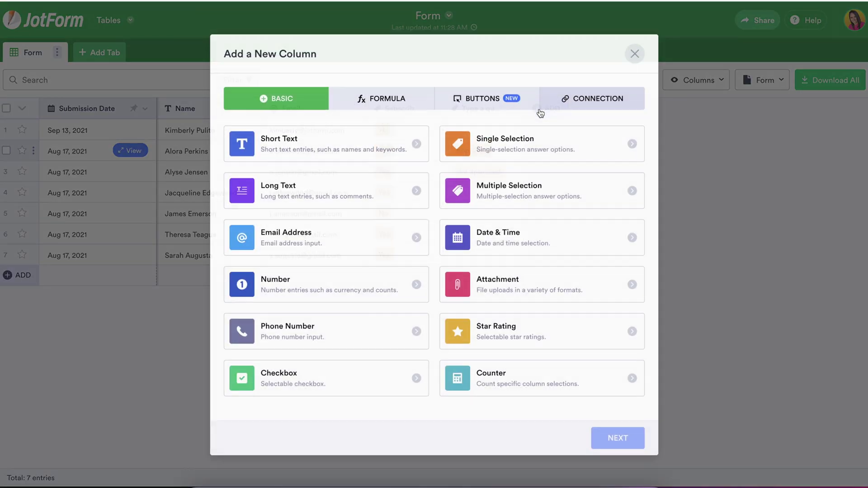
{"action": "left_click", "coordinate": [484, 100]}
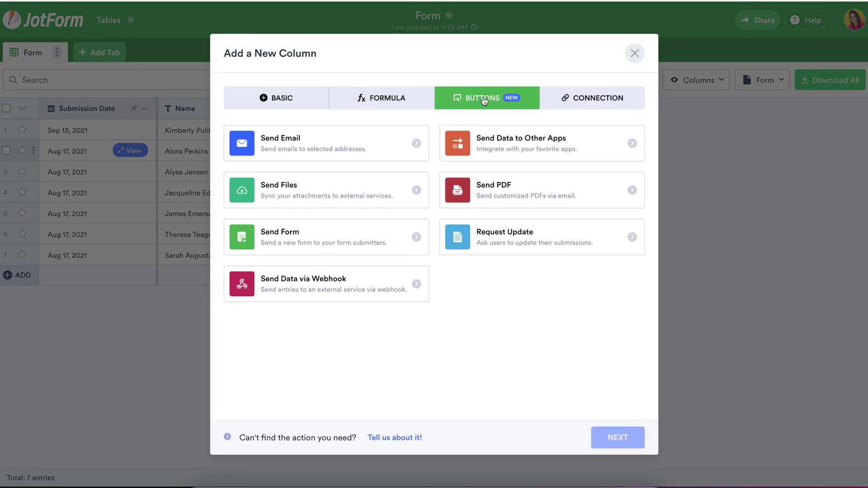
{"action": "left_click", "coordinate": [384, 143]}
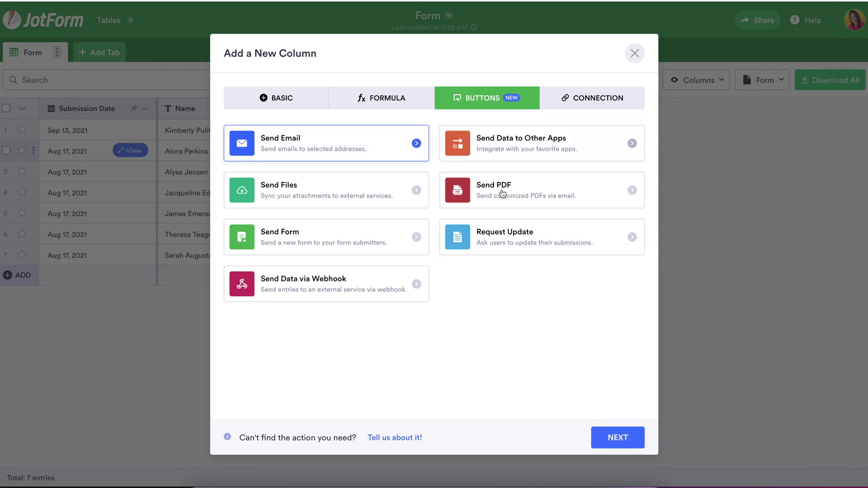
{"action": "left_click", "coordinate": [619, 445]}
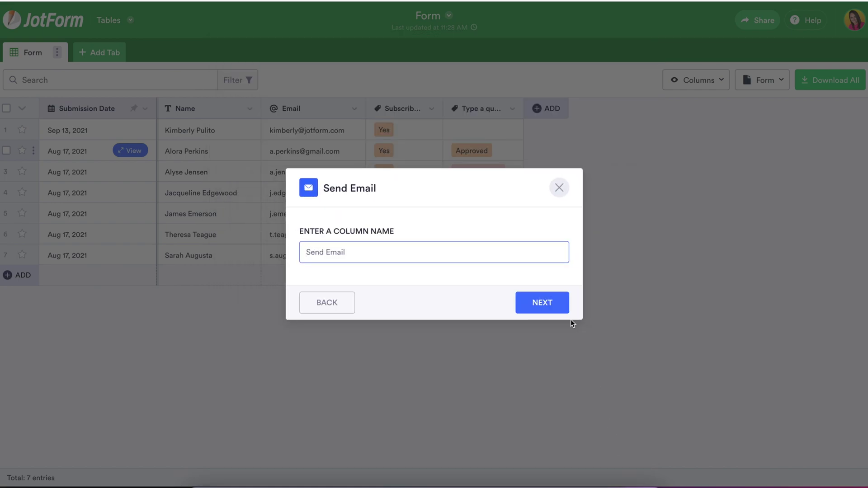
{"action": "left_click", "coordinate": [544, 306]}
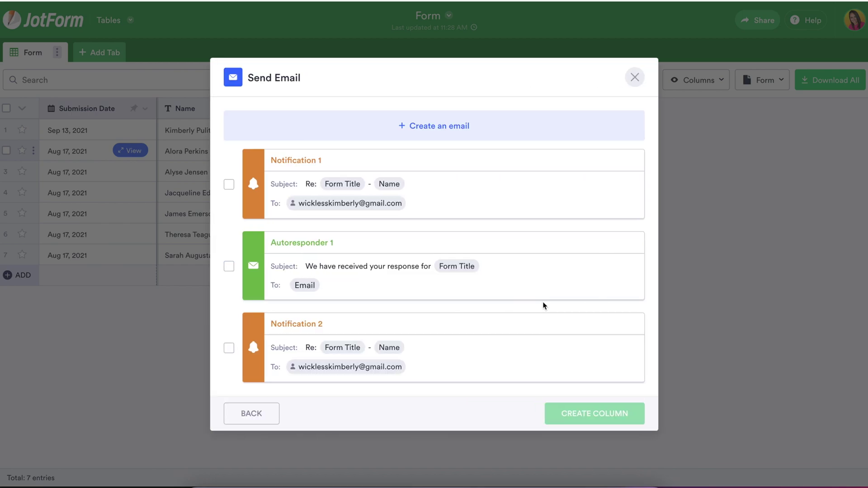
Review Notification 1's advanced options and recipients, then save the email
{"action": "left_click", "coordinate": [568, 162]}
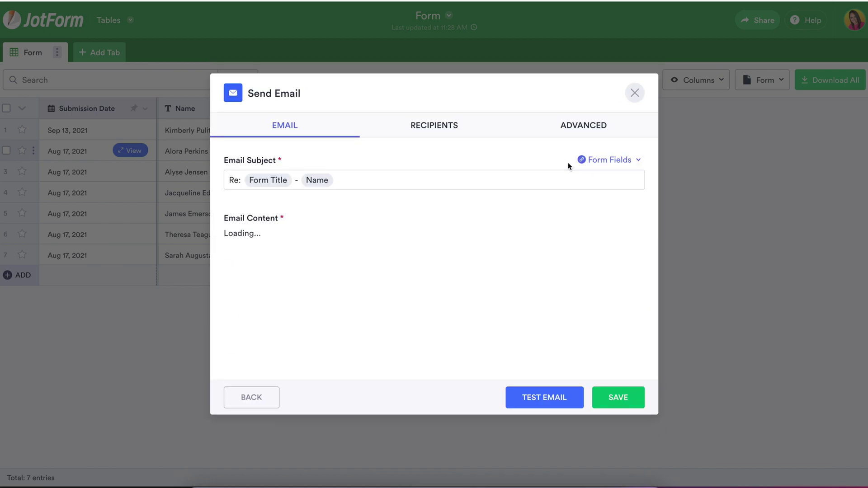
{"action": "left_click", "coordinate": [591, 127]}
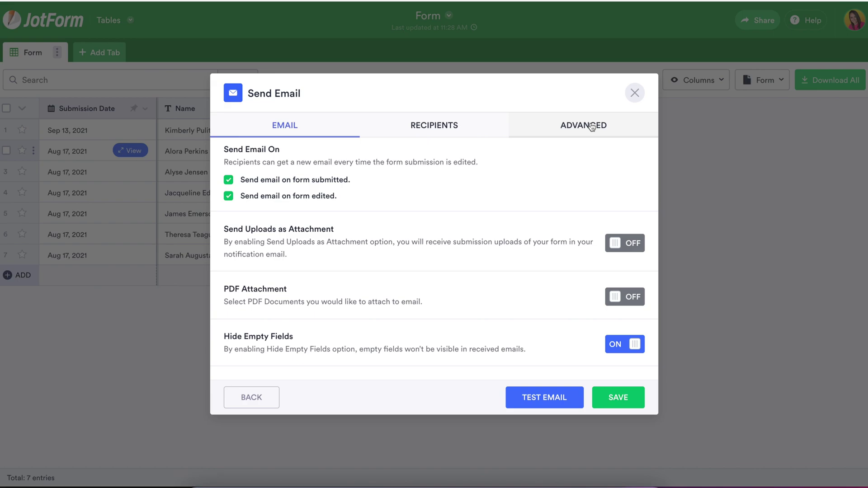
{"action": "left_click", "coordinate": [451, 131]}
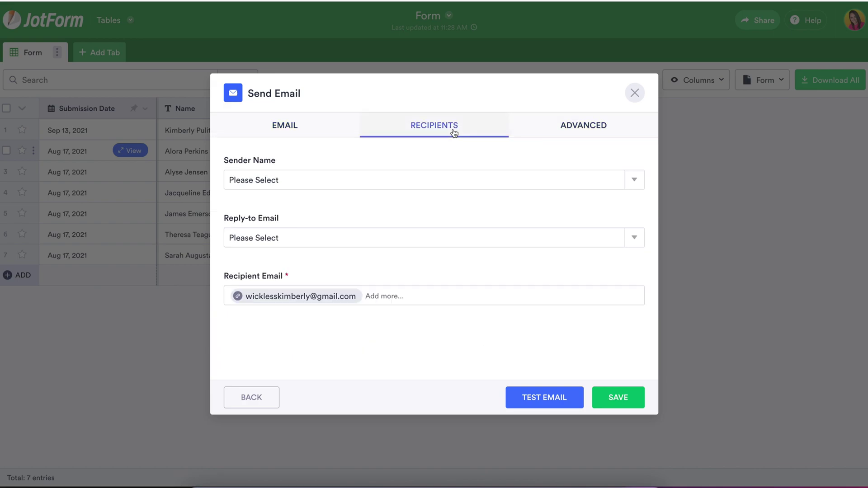
{"action": "left_click", "coordinate": [316, 132]}
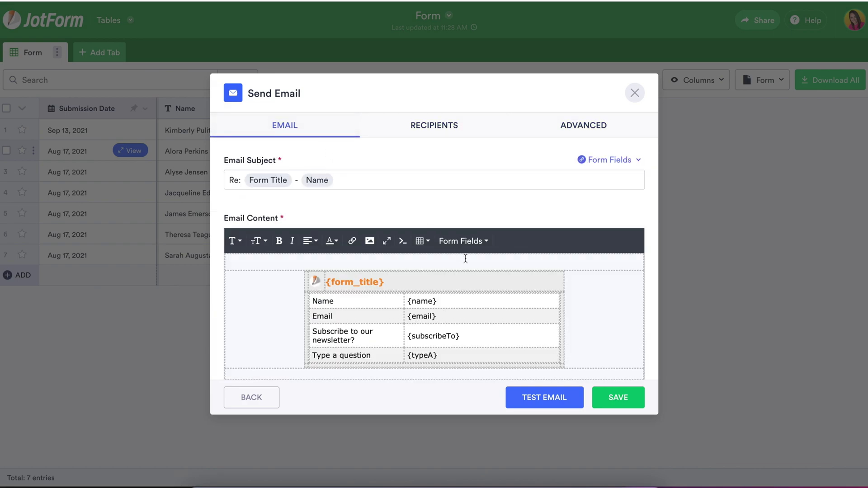
{"action": "left_click", "coordinate": [623, 401]}
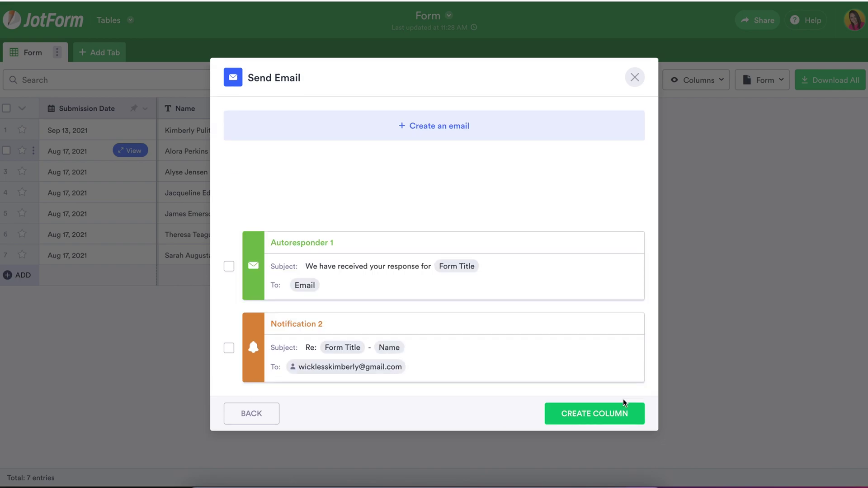
Create the Send Email column, make its buttons green with a people icon, and send row 1's email
{"action": "left_click", "coordinate": [617, 414]}
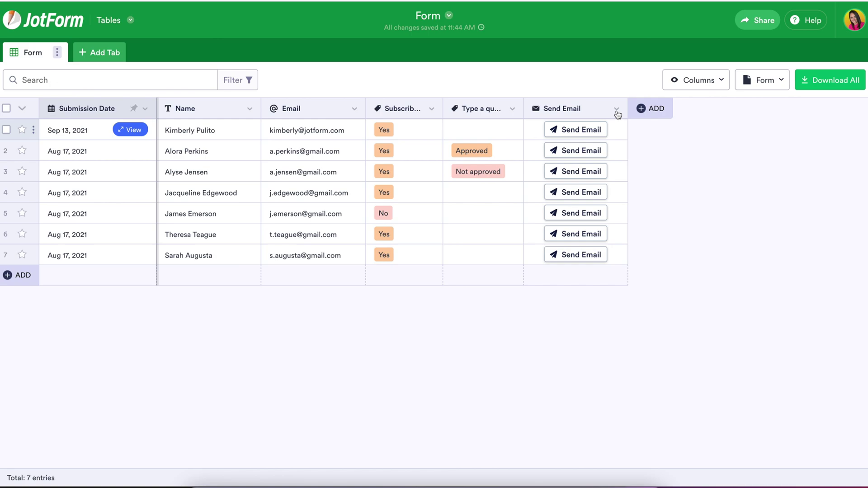
{"action": "left_click", "coordinate": [617, 110]}
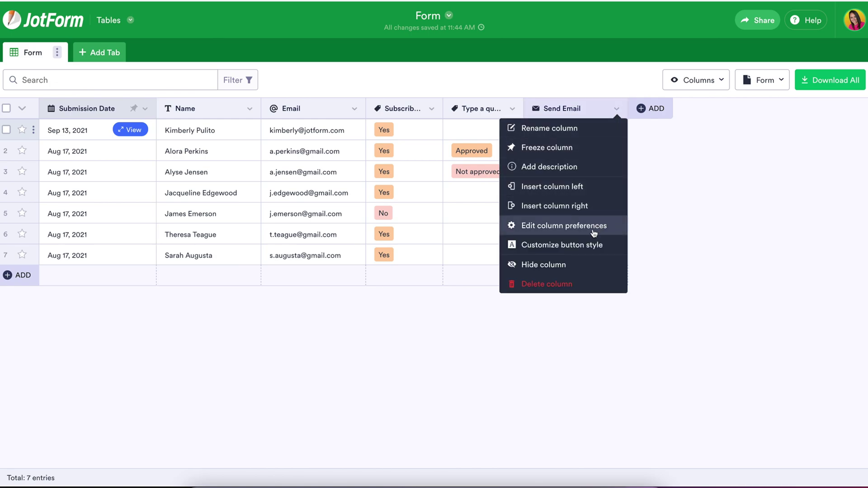
{"action": "left_click", "coordinate": [561, 245]}
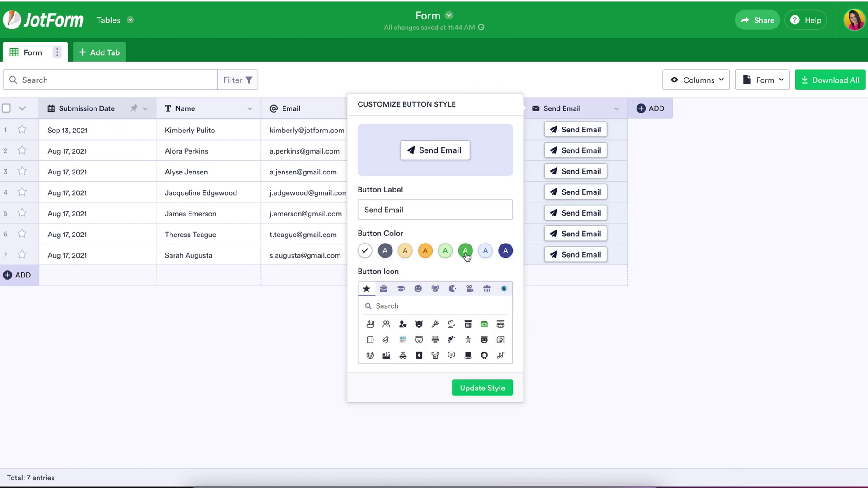
{"action": "left_click", "coordinate": [465, 251]}
{"action": "left_click", "coordinate": [386, 325]}
{"action": "left_click", "coordinate": [473, 386]}
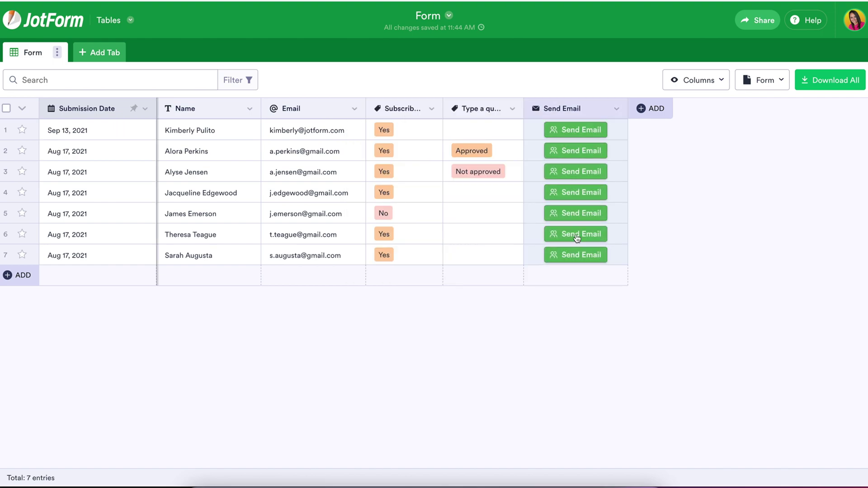
{"action": "left_click", "coordinate": [579, 132]}
{"action": "left_click", "coordinate": [651, 108]}
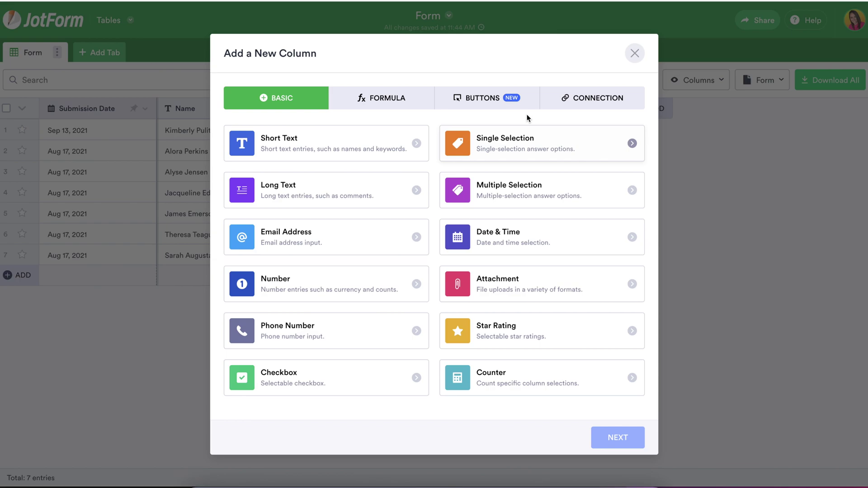
Create a Send Data to Other Apps column linked to Trello, then send the first row's data
{"action": "left_click", "coordinate": [505, 99]}
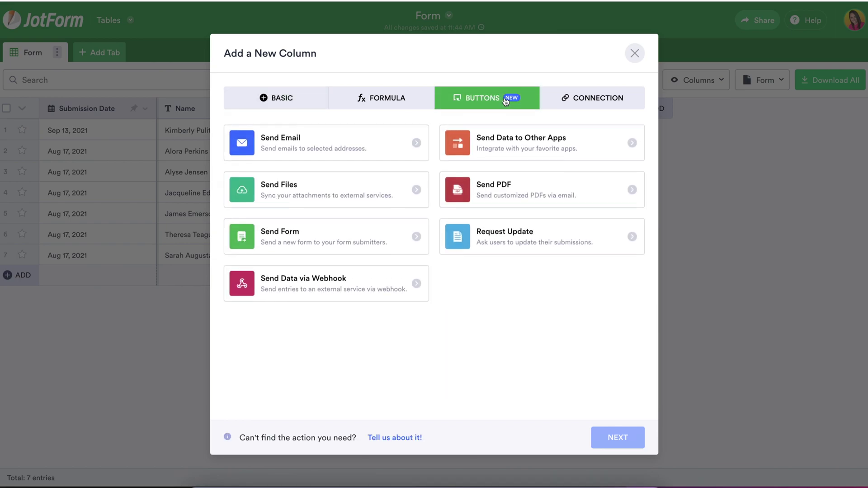
{"action": "left_click", "coordinate": [542, 147]}
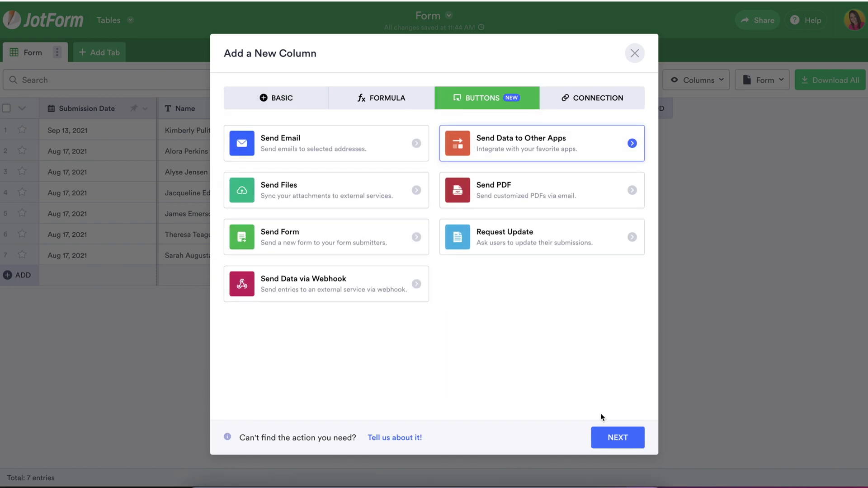
{"action": "left_click", "coordinate": [617, 438]}
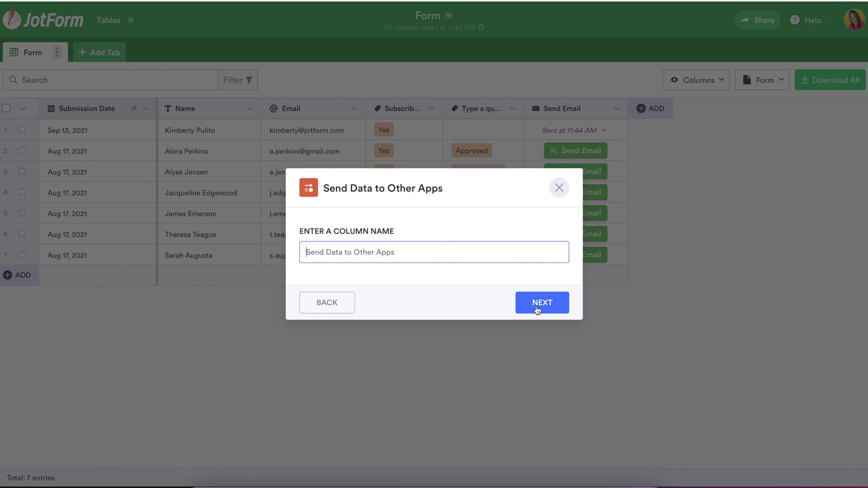
{"action": "left_click", "coordinate": [537, 308]}
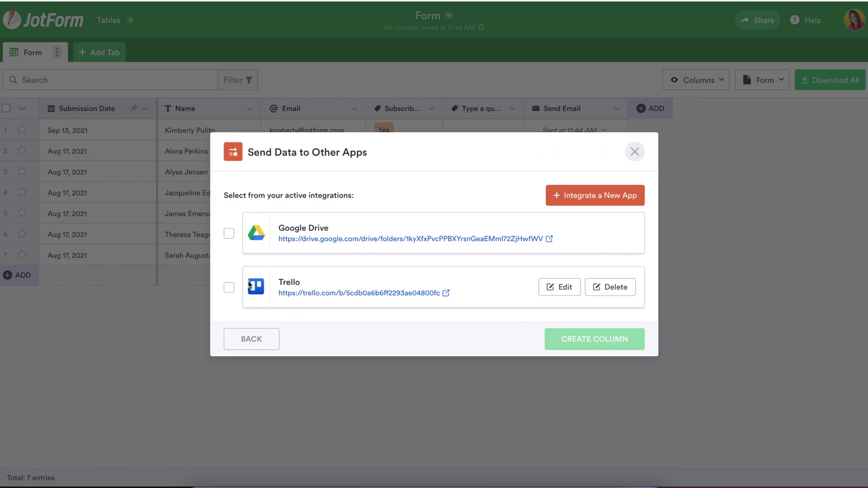
{"action": "left_click", "coordinate": [229, 289]}
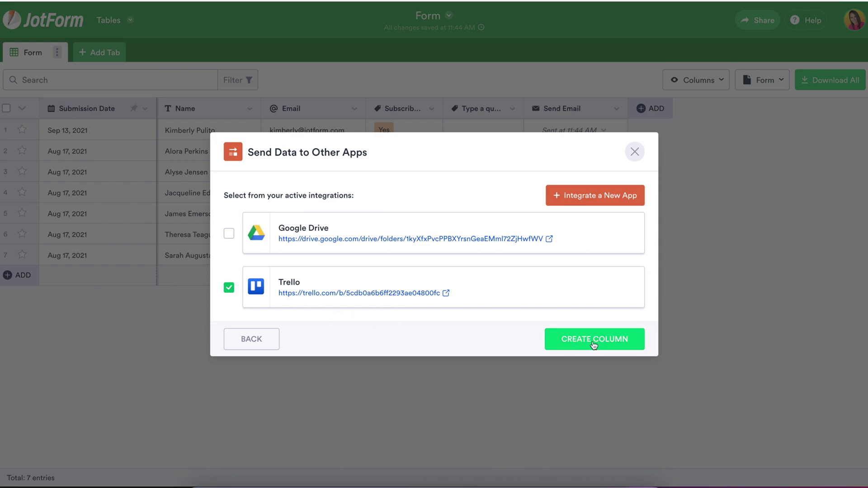
{"action": "left_click", "coordinate": [593, 345]}
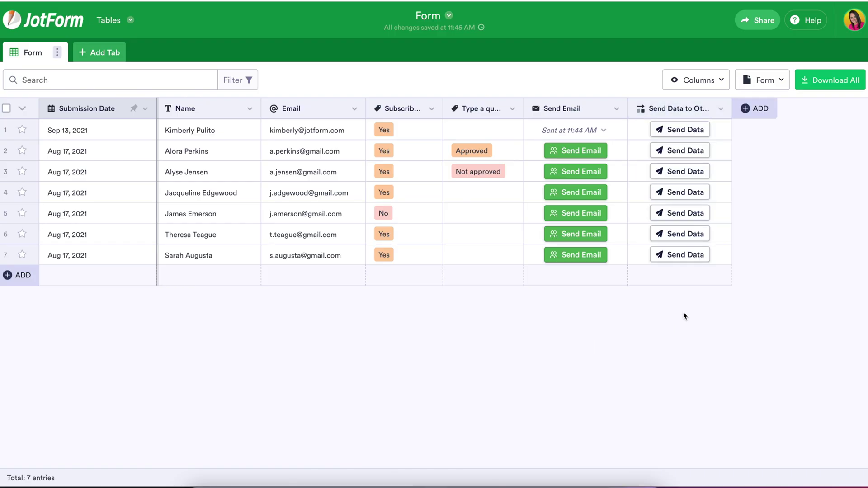
{"action": "left_click", "coordinate": [694, 131]}
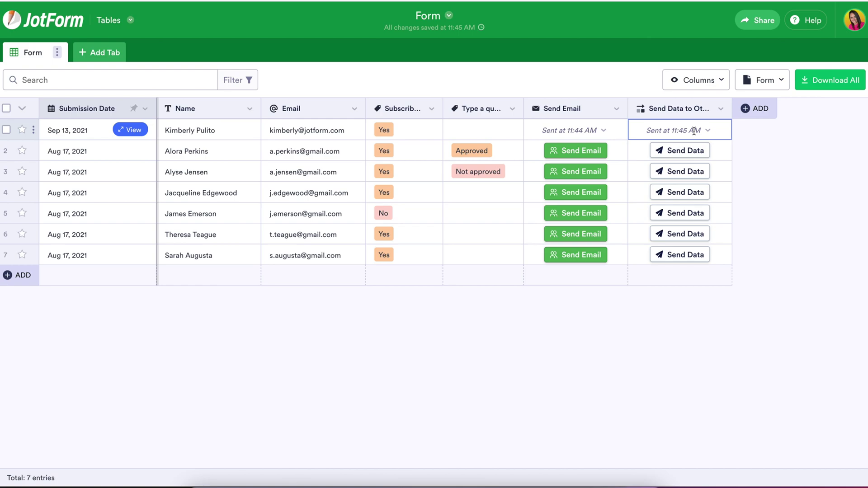
Create a Send Files column syncing to Google Drive, then send the first row's files
{"action": "left_click", "coordinate": [762, 112]}
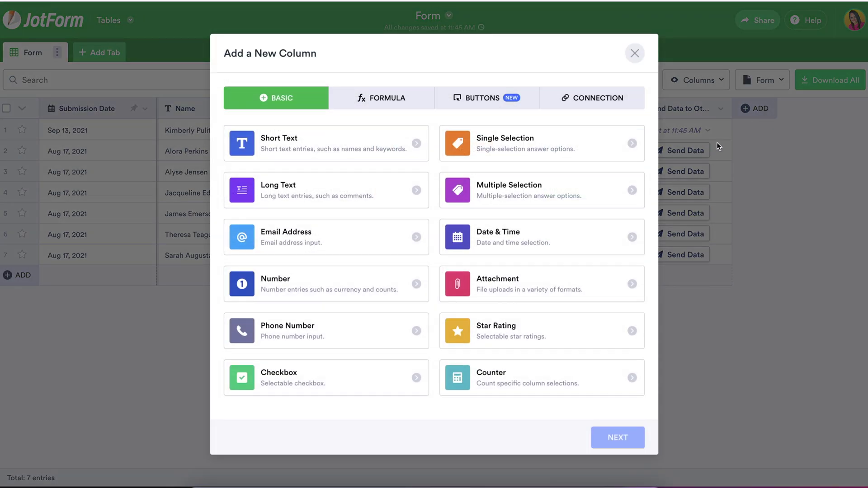
{"action": "left_click", "coordinate": [503, 99]}
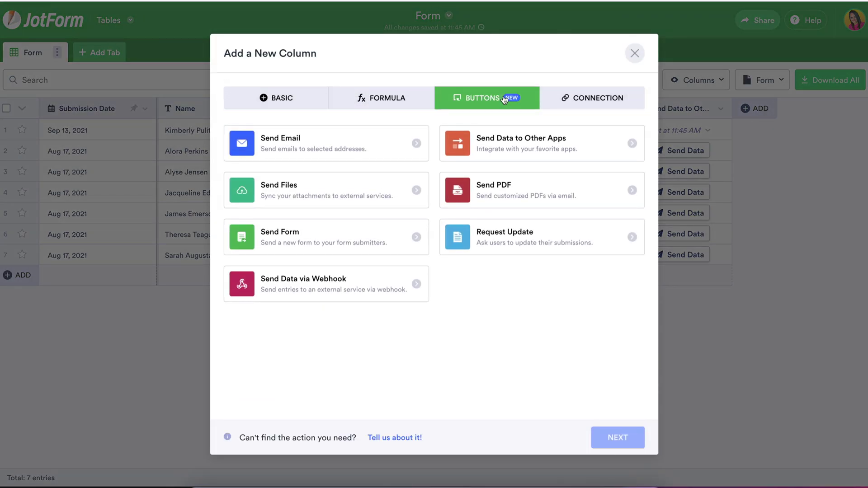
{"action": "left_click", "coordinate": [341, 189]}
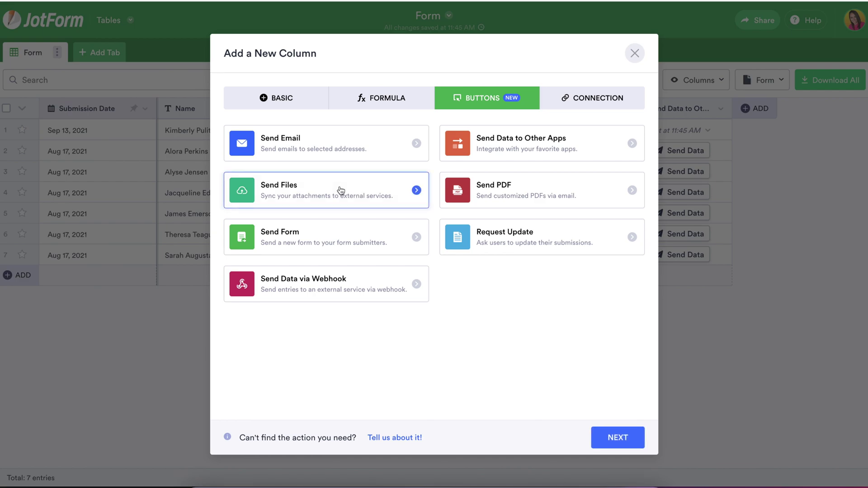
{"action": "left_click", "coordinate": [618, 433]}
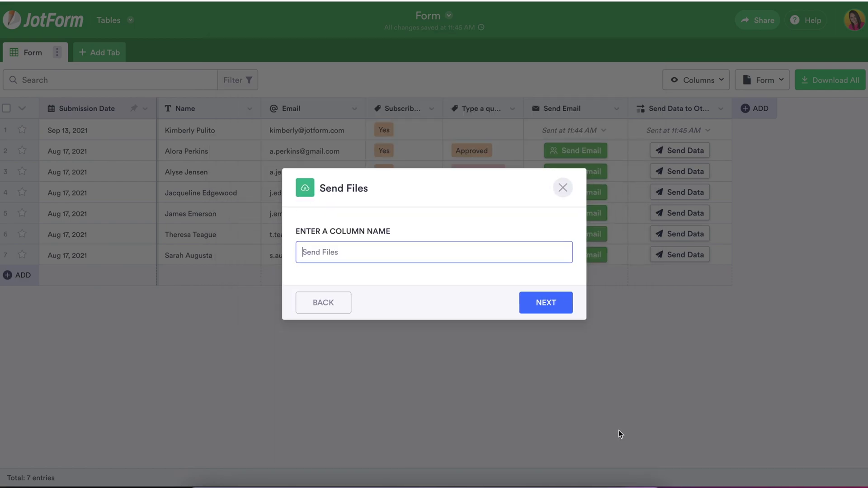
{"action": "left_click", "coordinate": [543, 303]}
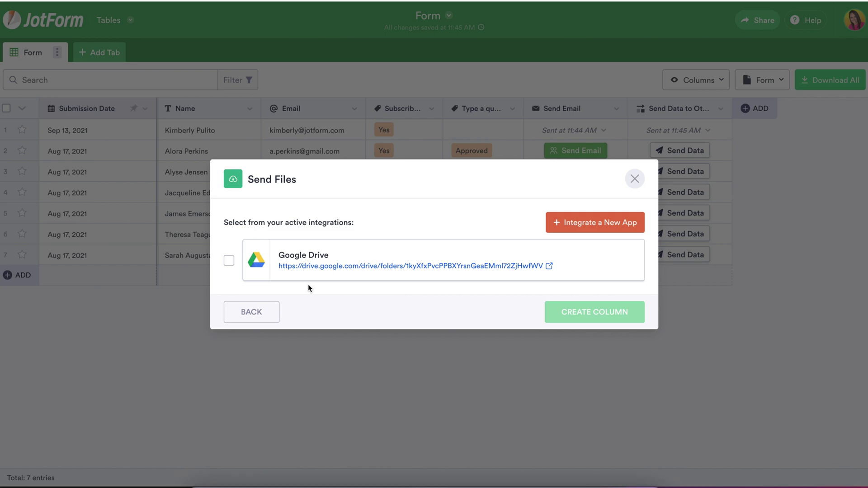
{"action": "left_click", "coordinate": [229, 261]}
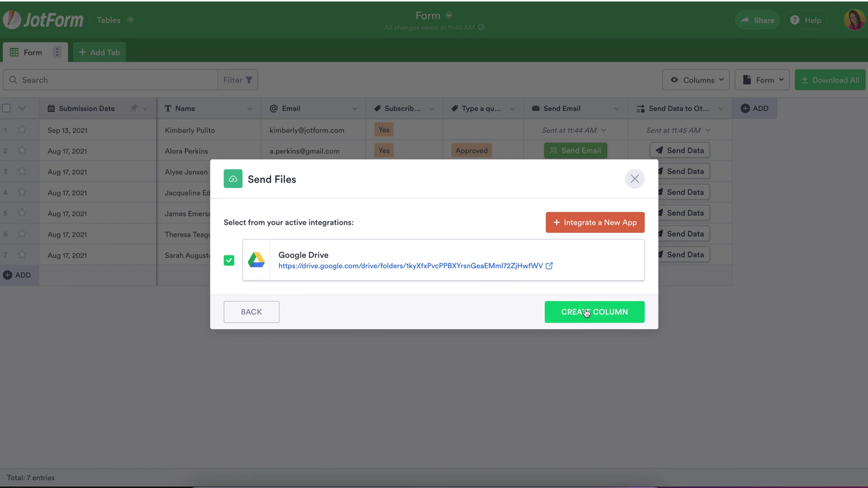
{"action": "left_click", "coordinate": [586, 313]}
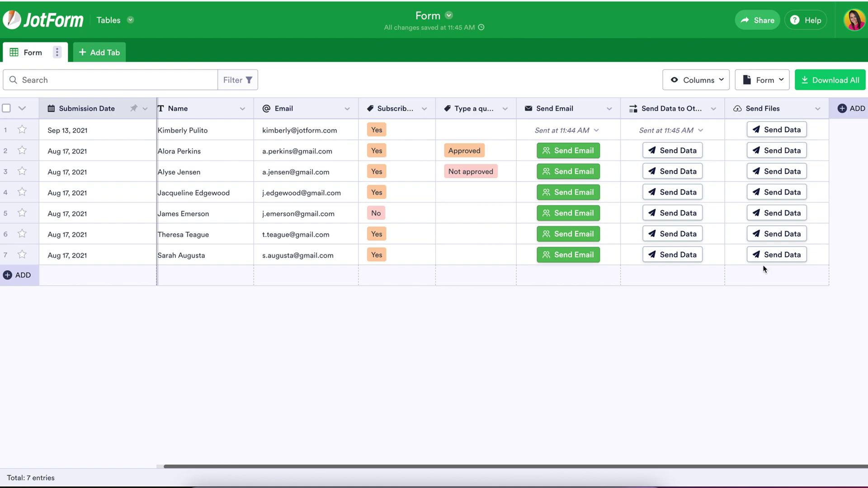
{"action": "left_click", "coordinate": [777, 131]}
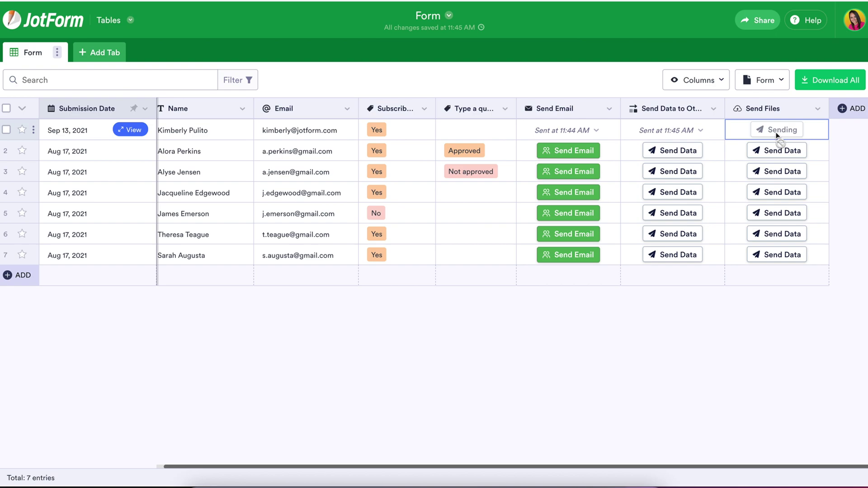
Start a Send Form column with the default name that sends the Landing Page / Opt In form
{"action": "left_click", "coordinate": [854, 110]}
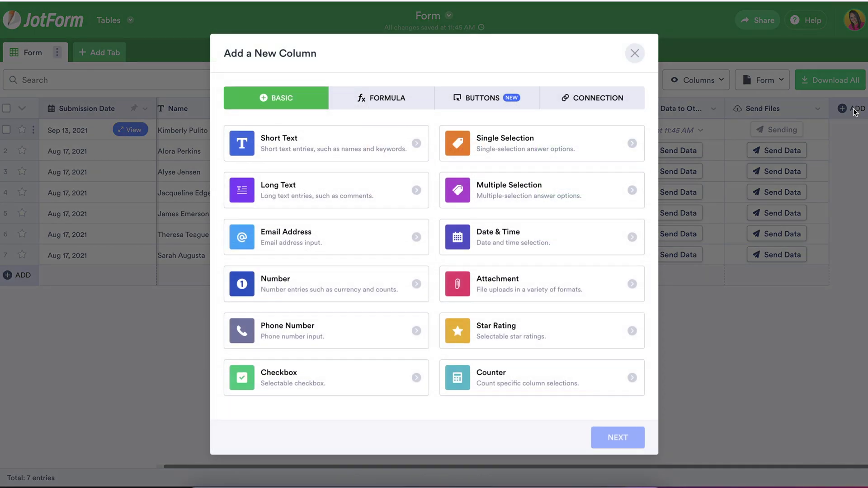
{"action": "left_click", "coordinate": [480, 99]}
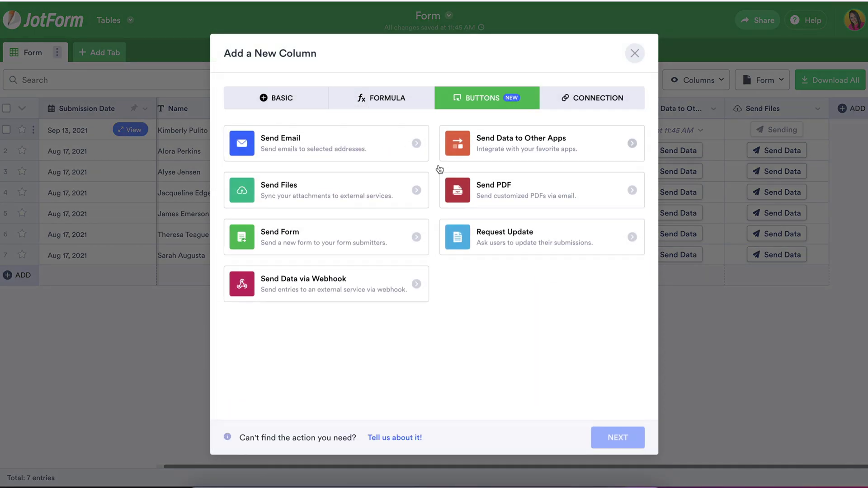
{"action": "left_click", "coordinate": [354, 243]}
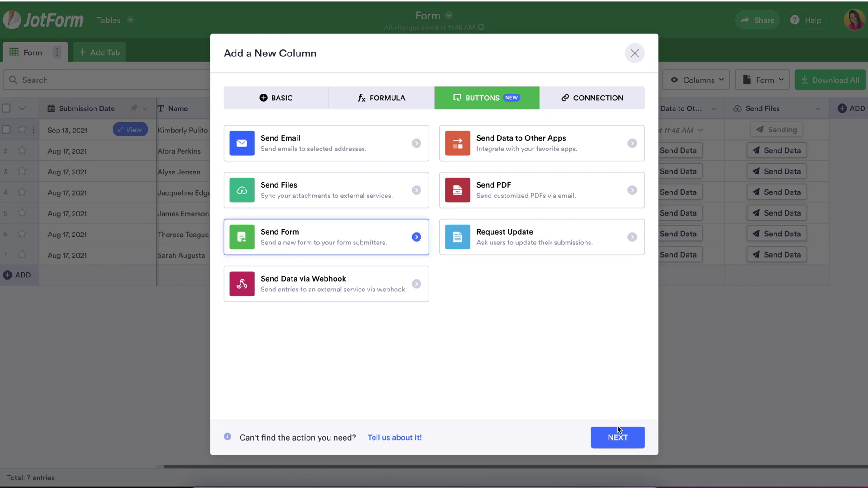
{"action": "left_click", "coordinate": [618, 437]}
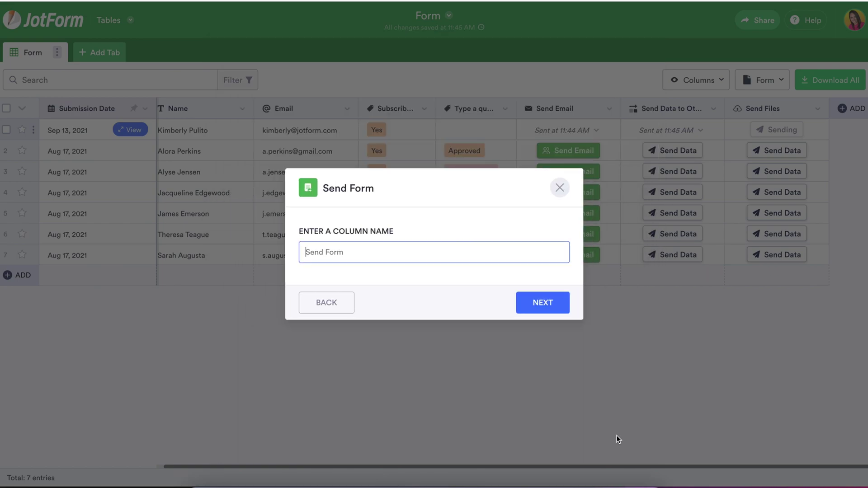
{"action": "left_click", "coordinate": [547, 303]}
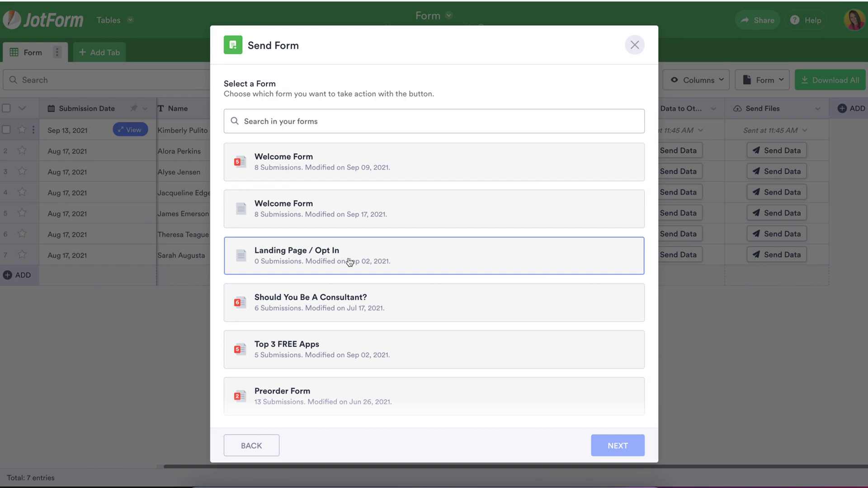
{"action": "left_click", "coordinate": [349, 261]}
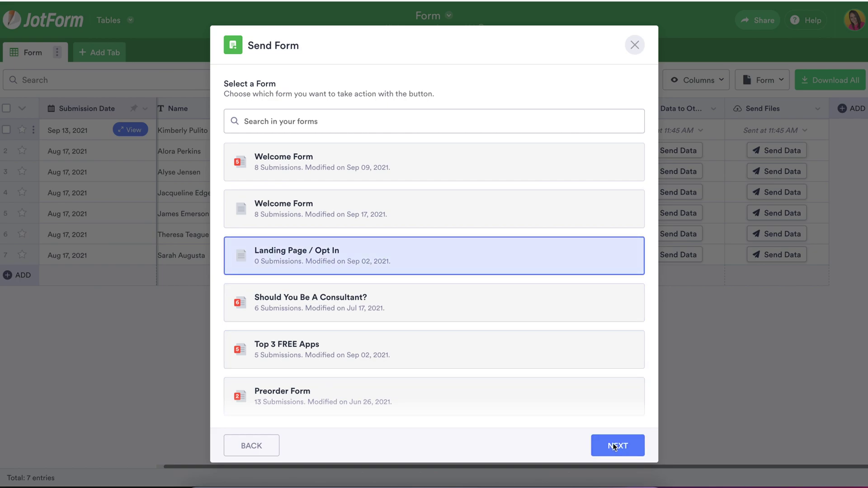
{"action": "left_click", "coordinate": [614, 446]}
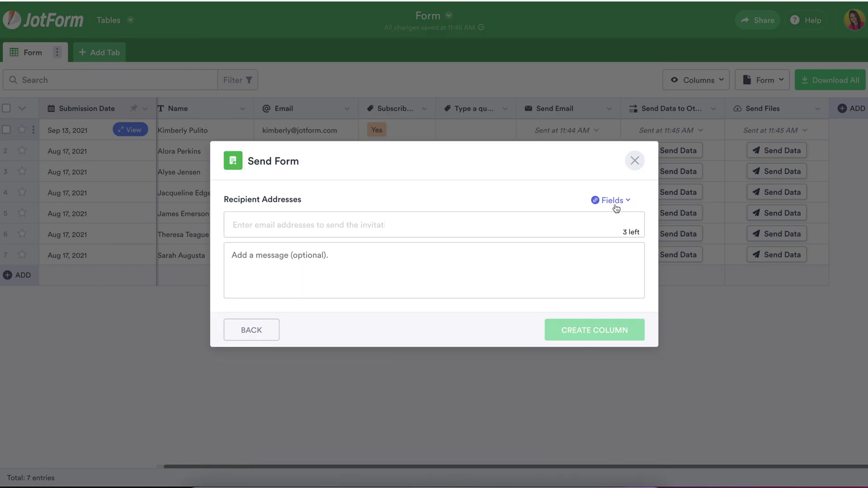
Address the form to each row's Email field, create the column, and send row 1's form
{"action": "left_click", "coordinate": [614, 200]}
{"action": "left_click", "coordinate": [506, 253]}
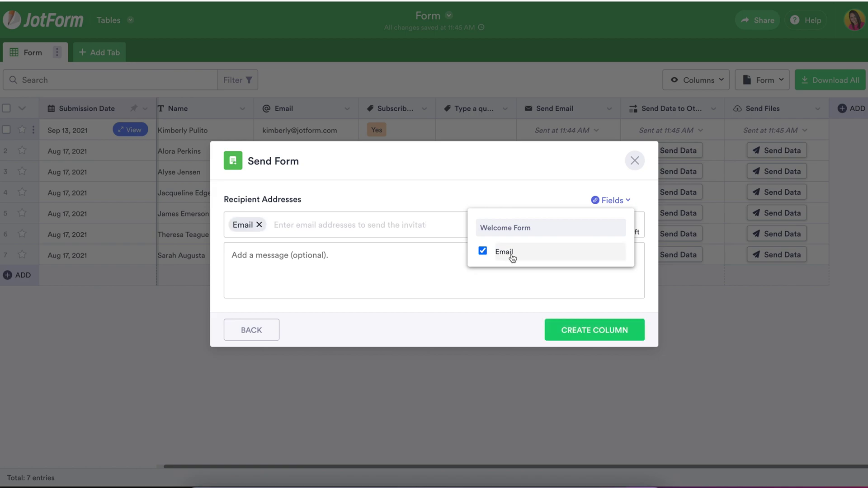
{"action": "left_click", "coordinate": [589, 332]}
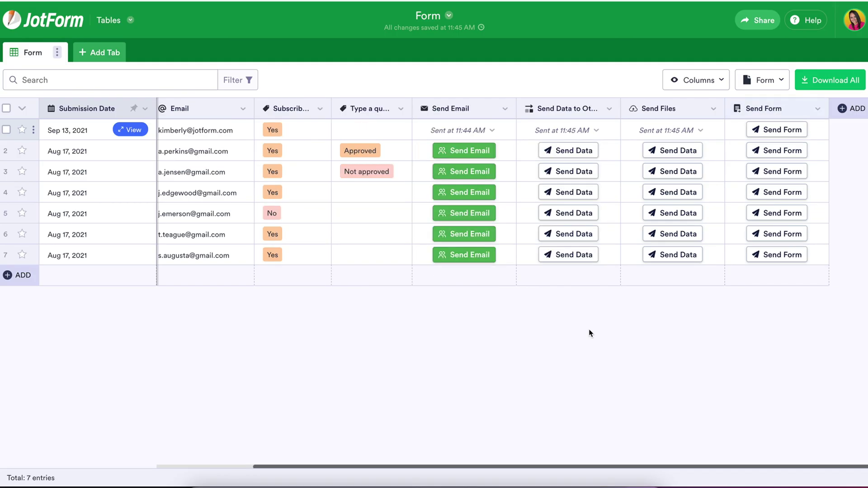
{"action": "left_click", "coordinate": [779, 131]}
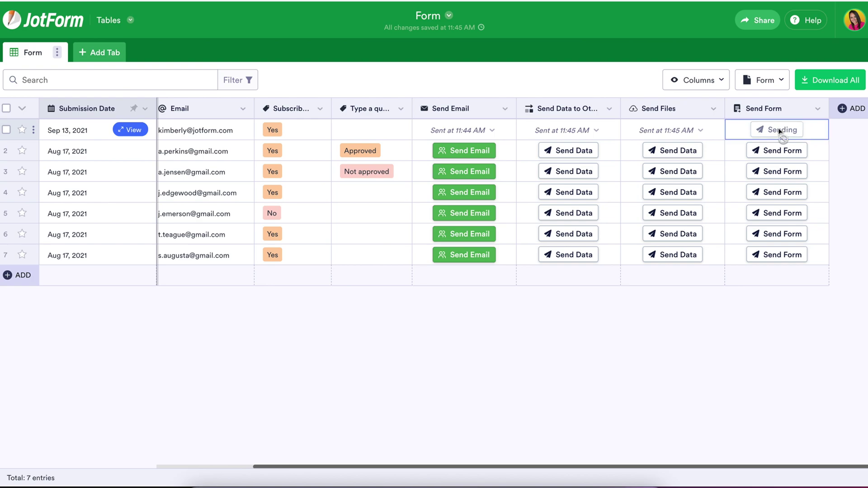
Create a Request Update column addressed to the Email field and send row 1's edit request
{"action": "left_click", "coordinate": [850, 108]}
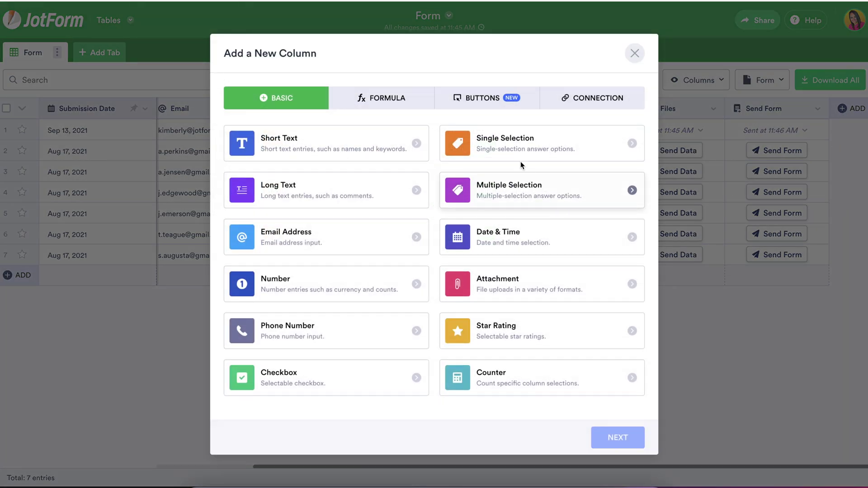
{"action": "left_click", "coordinate": [499, 100]}
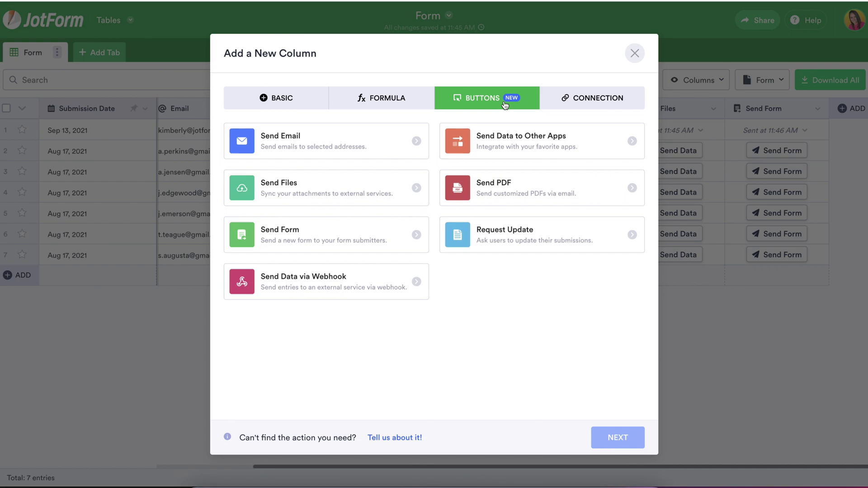
{"action": "left_click", "coordinate": [461, 232]}
{"action": "left_click", "coordinate": [617, 439]}
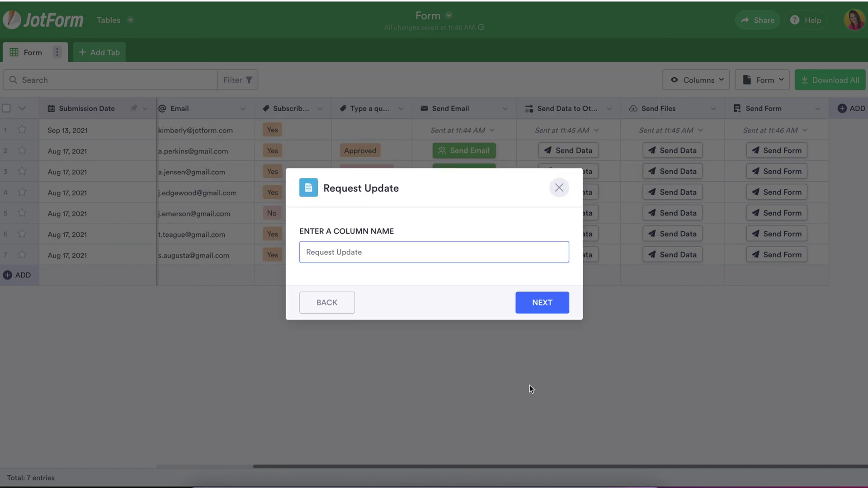
{"action": "left_click", "coordinate": [533, 304]}
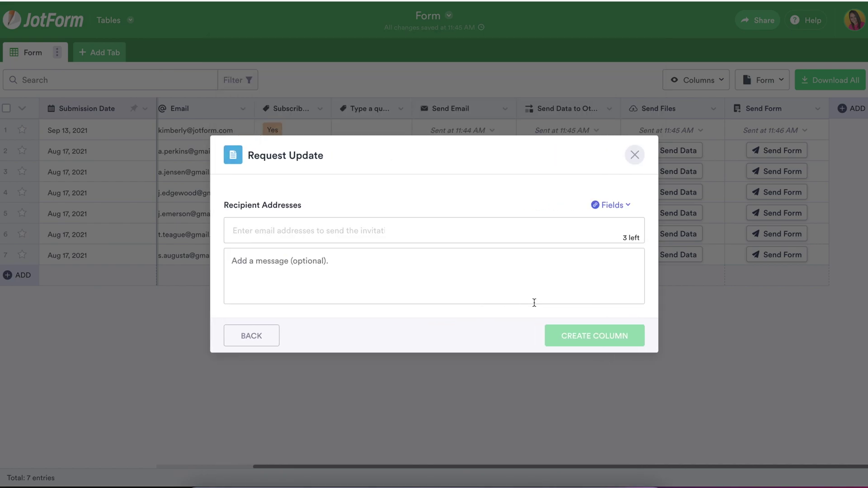
{"action": "left_click", "coordinate": [610, 207]}
{"action": "left_click", "coordinate": [488, 265]}
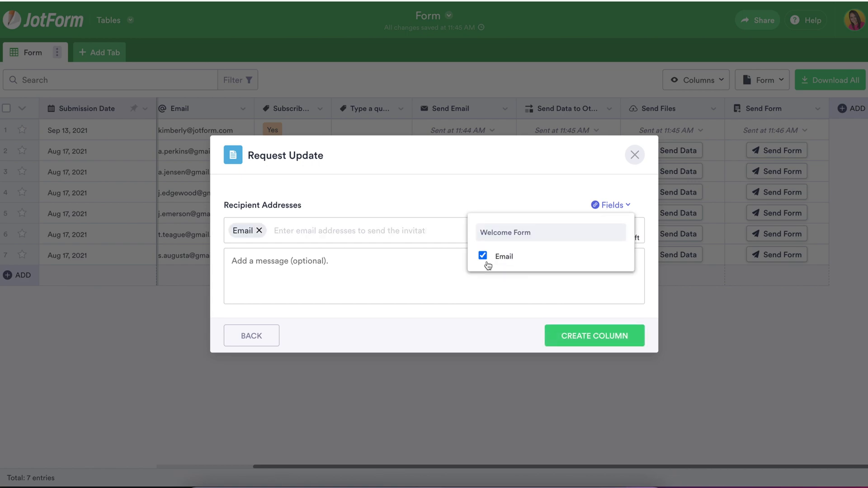
{"action": "left_click", "coordinate": [586, 338]}
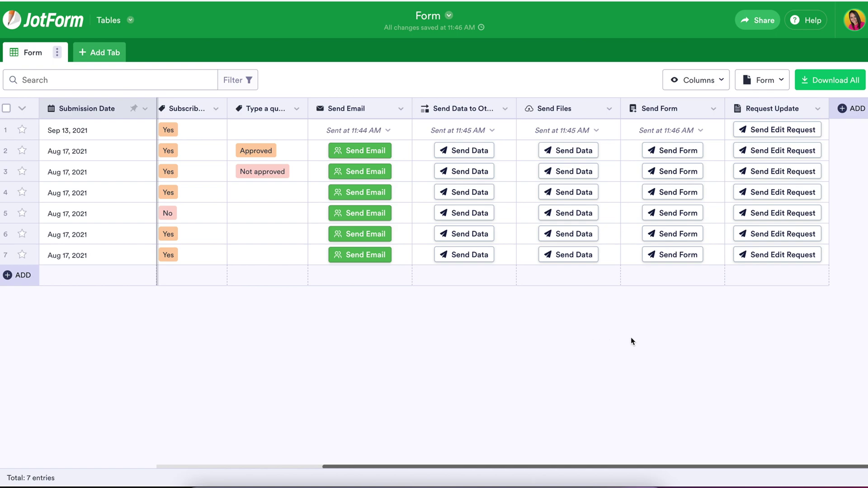
{"action": "left_click", "coordinate": [783, 131]}
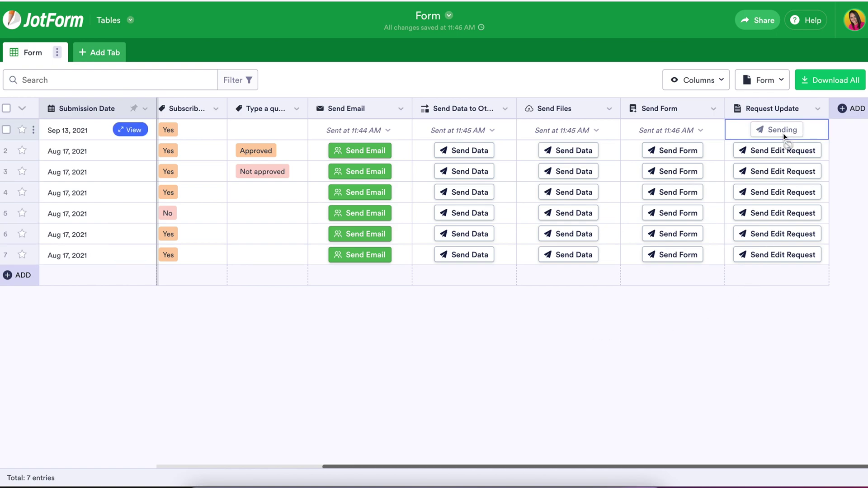
Create a Send PDF column attaching Default Document and New Document, sent to the Email field
{"action": "left_click", "coordinate": [842, 111]}
{"action": "left_click", "coordinate": [499, 103]}
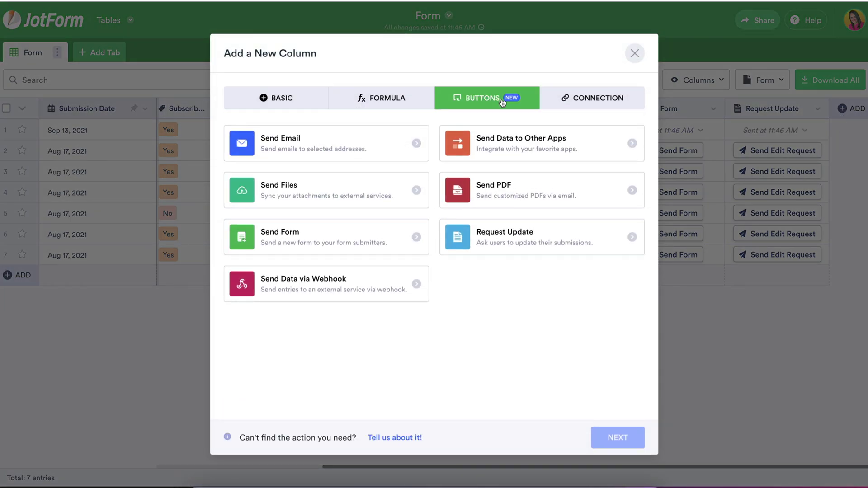
{"action": "left_click", "coordinate": [490, 179]}
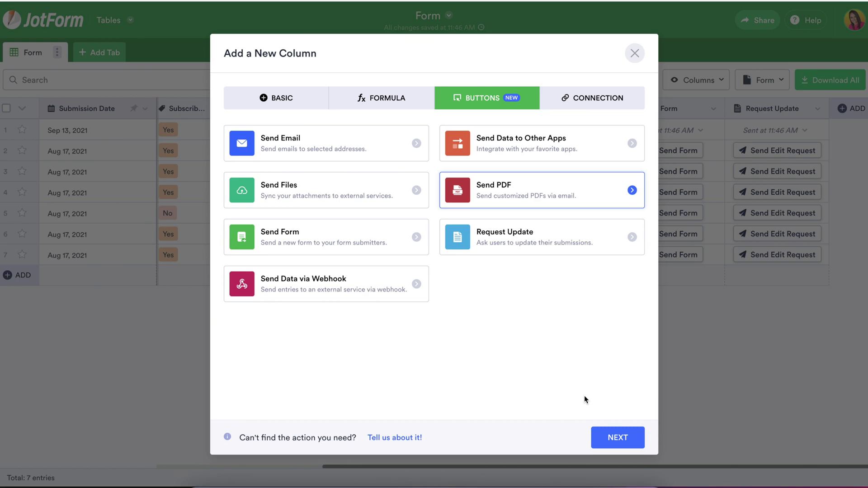
{"action": "left_click", "coordinate": [603, 438]}
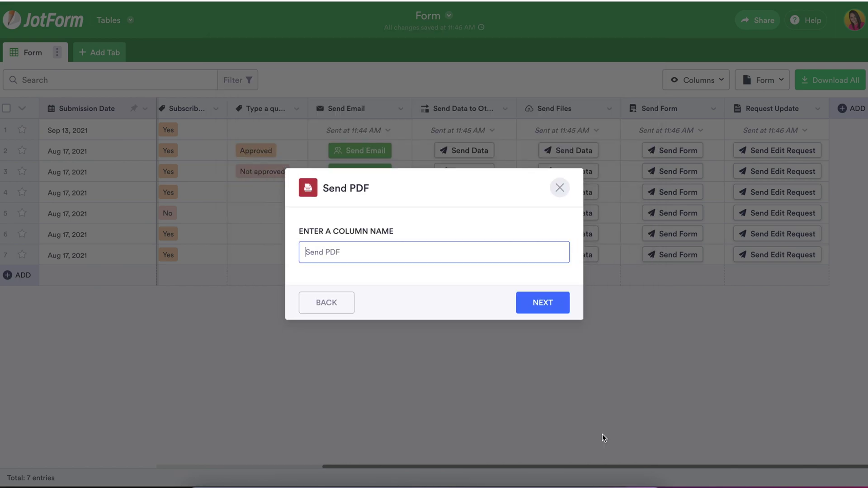
{"action": "left_click", "coordinate": [541, 307]}
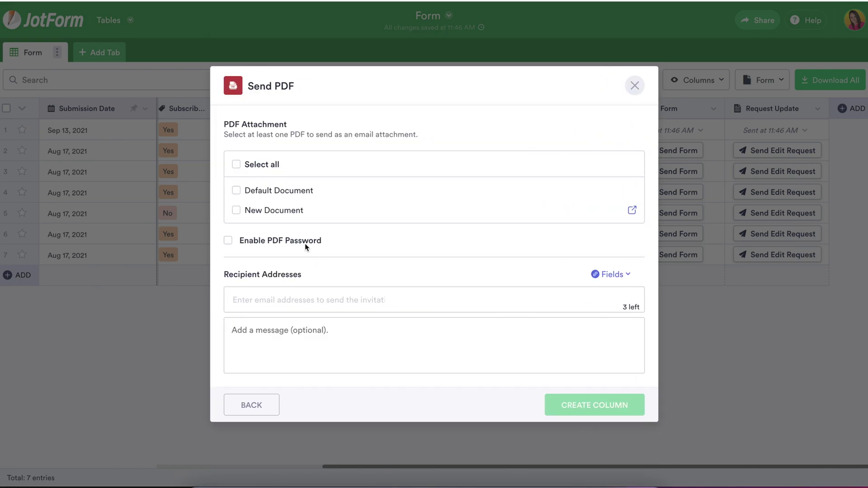
{"action": "left_click", "coordinate": [236, 166]}
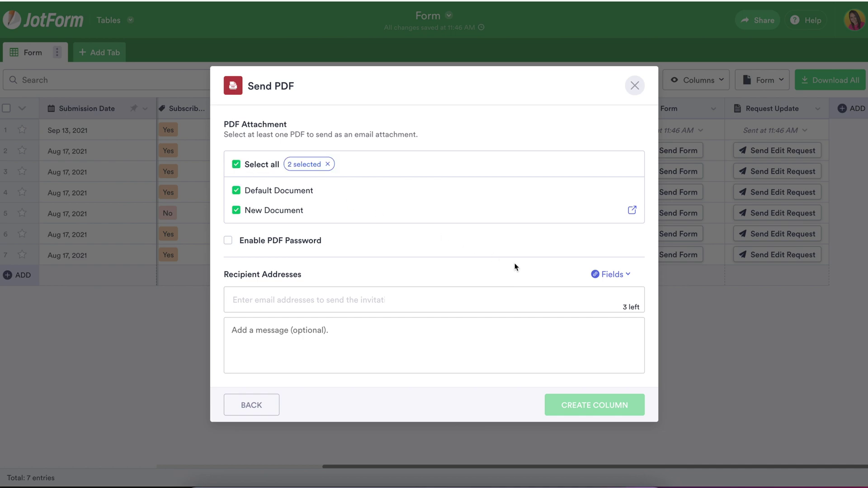
{"action": "left_click", "coordinate": [616, 277]}
{"action": "left_click", "coordinate": [508, 325]}
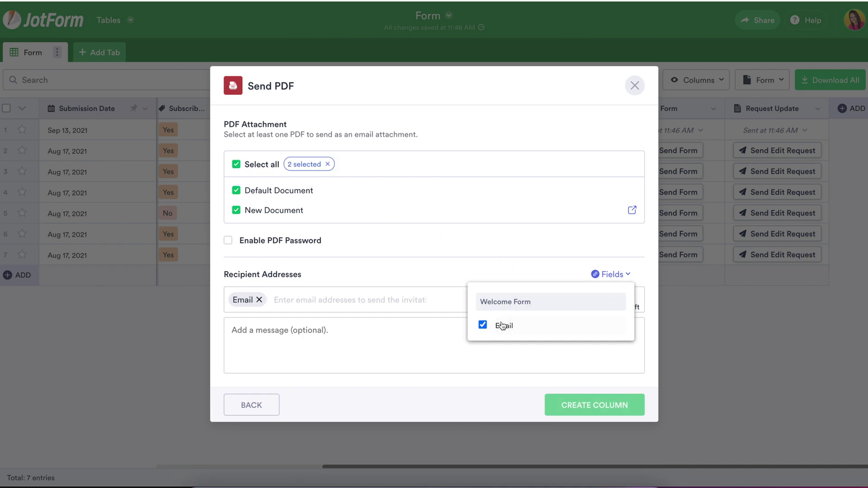
{"action": "left_click", "coordinate": [586, 403]}
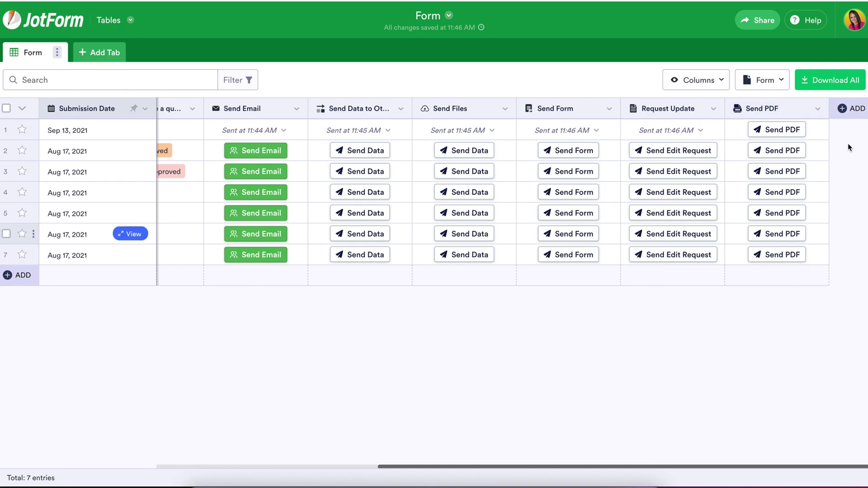
{"action": "left_click", "coordinate": [853, 110]}
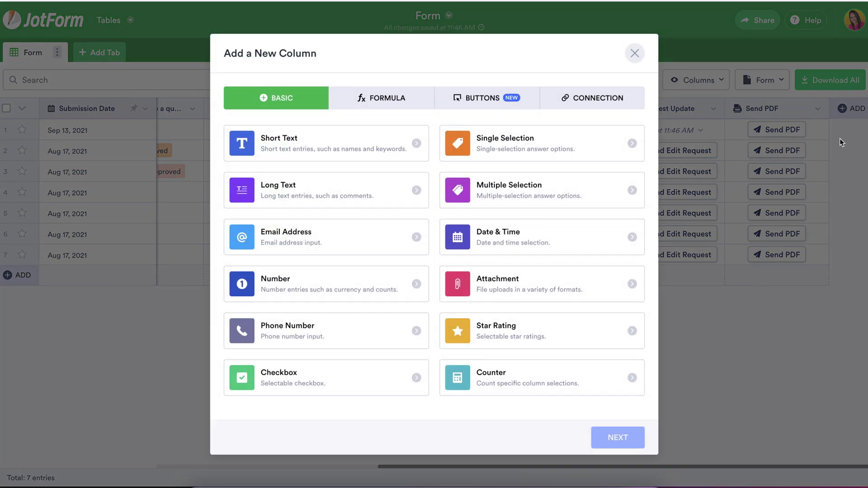
{"action": "left_click", "coordinate": [508, 96]}
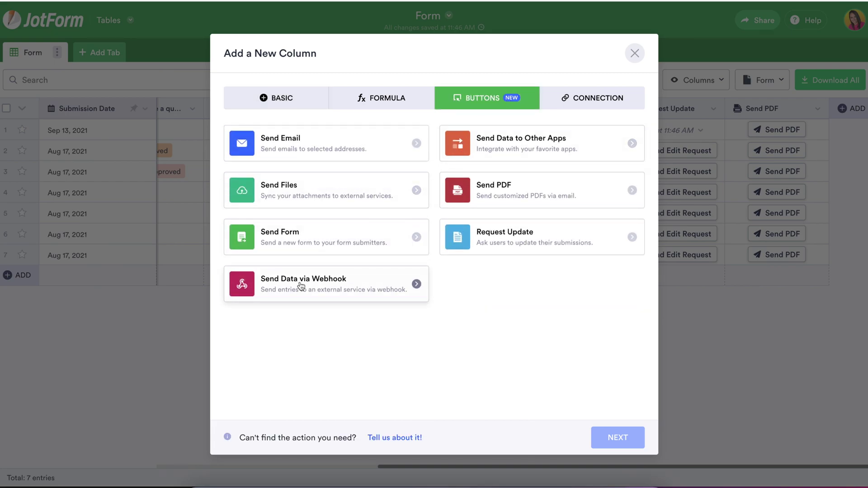
{"action": "left_click", "coordinate": [277, 291]}
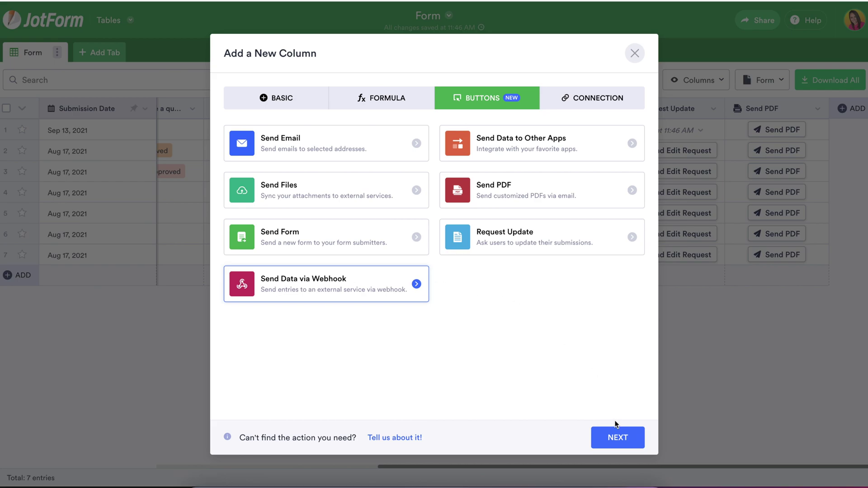
{"action": "left_click", "coordinate": [623, 438]}
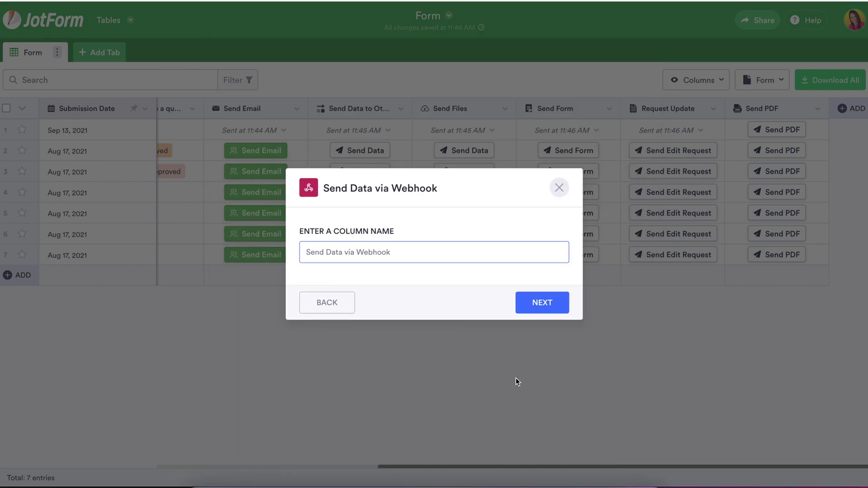
{"action": "left_click", "coordinate": [542, 304]}
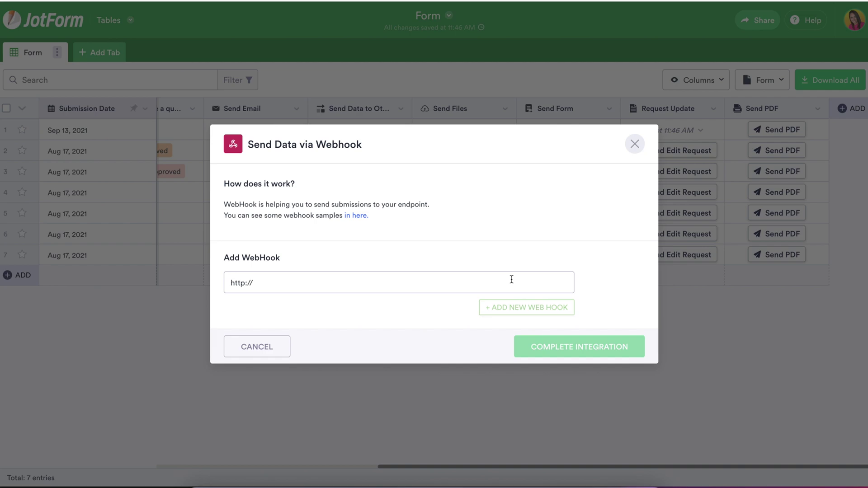
{"action": "left_click", "coordinate": [641, 151]}
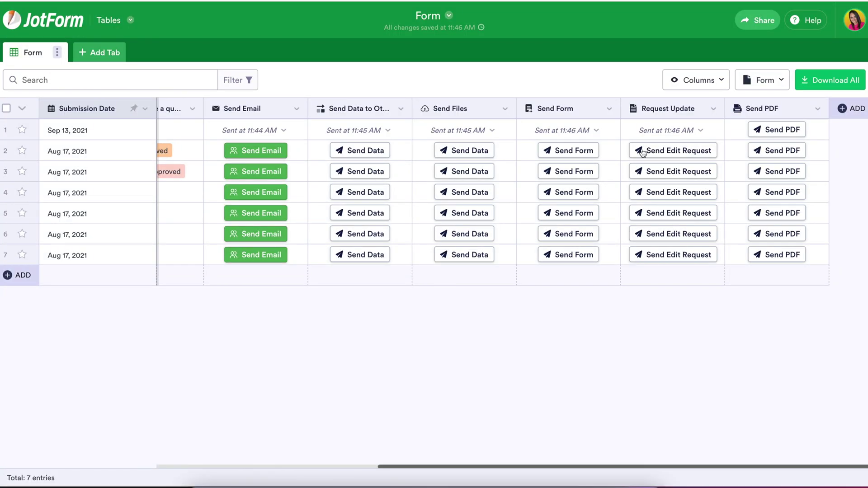